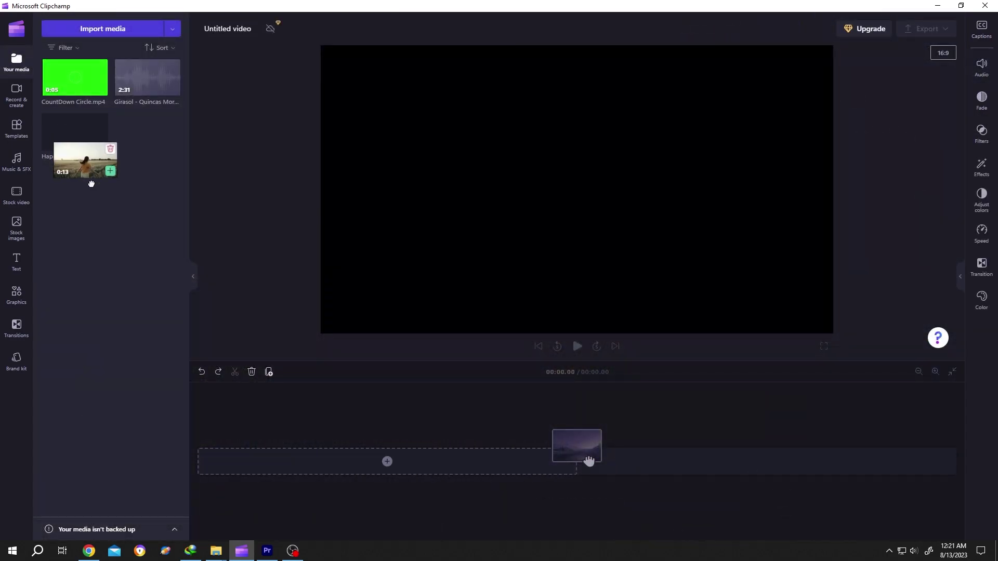
Place Happy.mp4 on the timeline with CountDown Circle.mp4 on the track above it
{"action": "left_click_drag", "start_coordinate": [589, 462], "coordinate": [203, 463]}
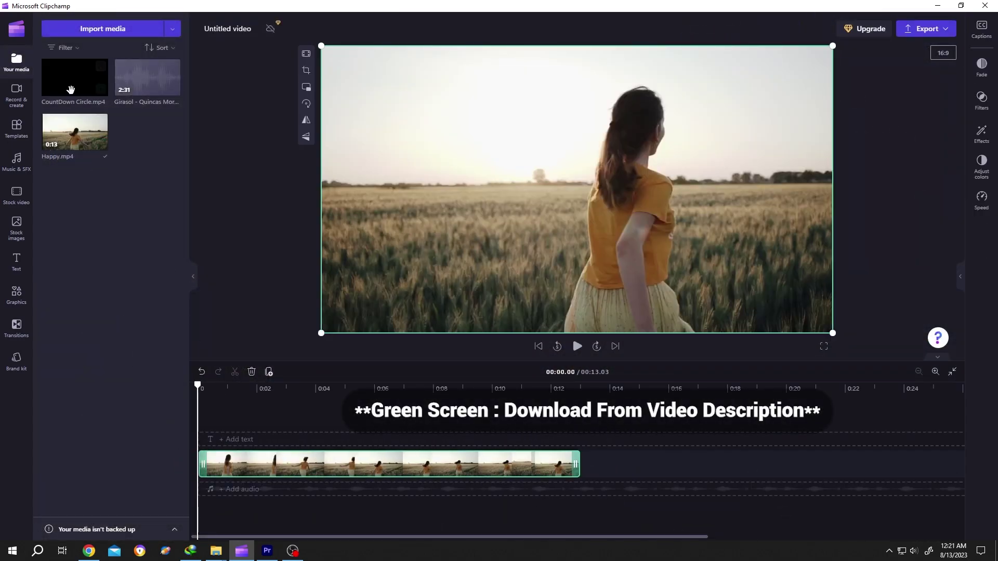
{"action": "left_click_drag", "start_coordinate": [71, 82], "coordinate": [212, 451]}
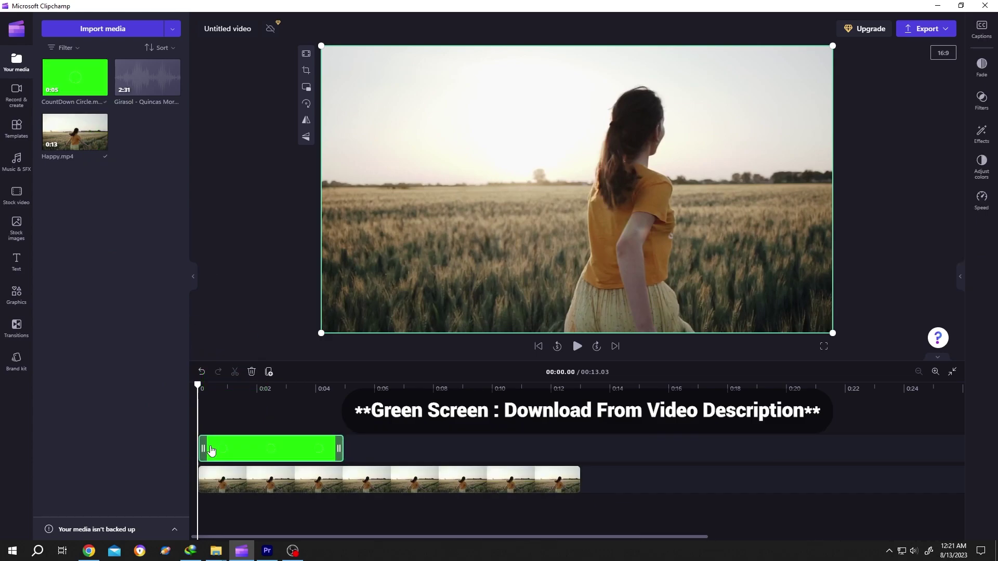
{"action": "left_click", "coordinate": [433, 448]}
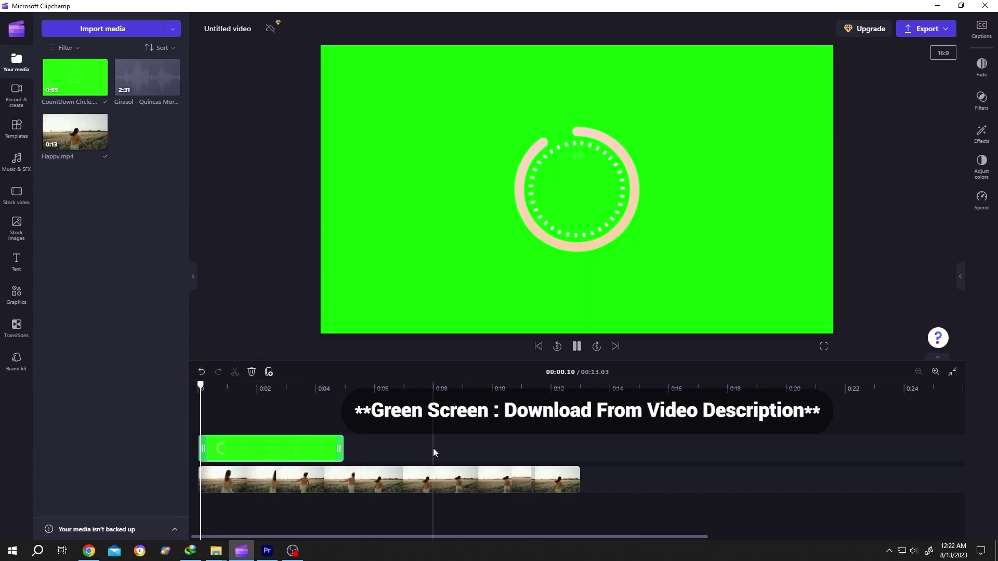
{"action": "key", "text": "space"}
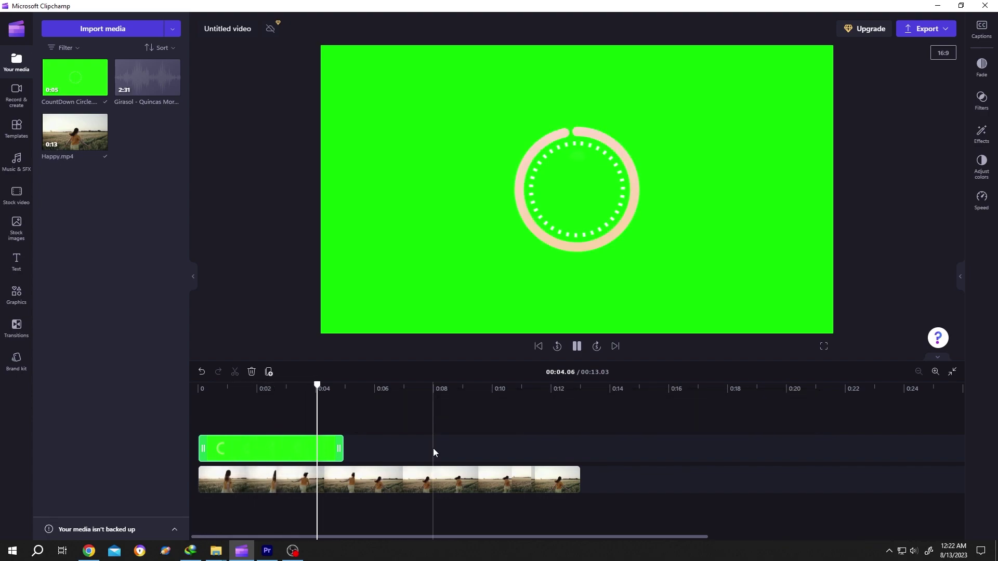
{"action": "left_click", "coordinate": [253, 454]}
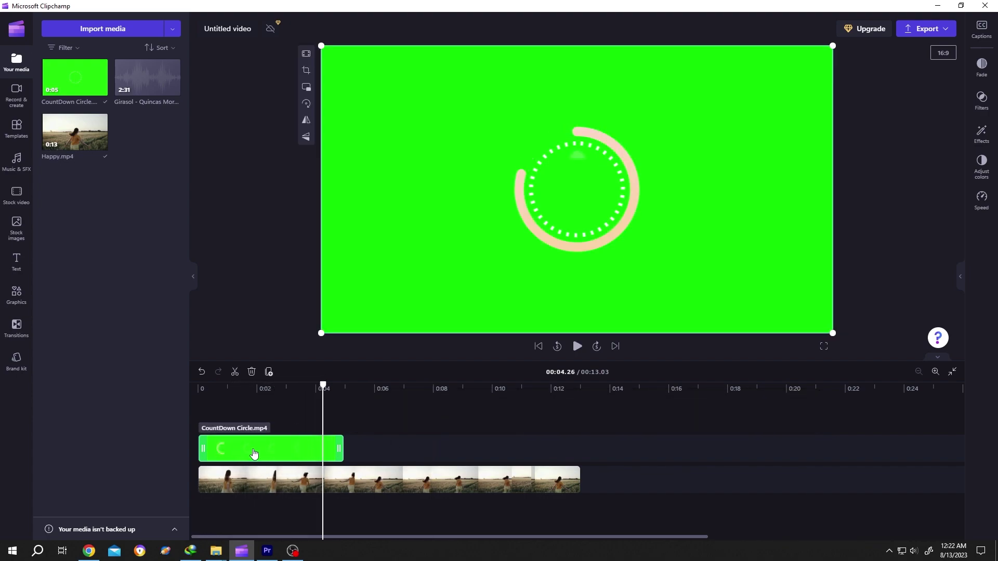
Apply the Green screen effect to the countdown clip and reveal its threshold settings
{"action": "left_click", "coordinate": [982, 133]}
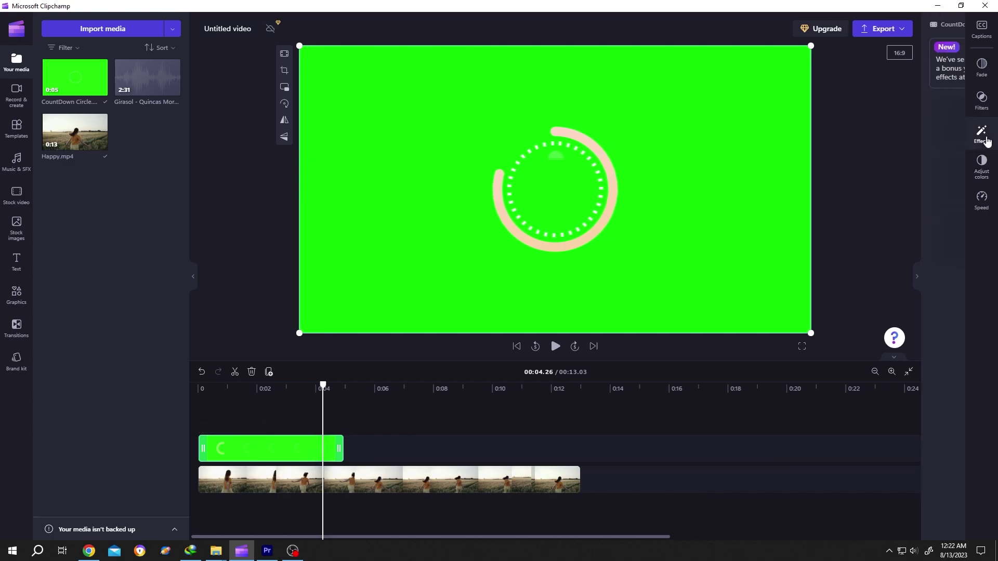
{"action": "left_click", "coordinate": [888, 244]}
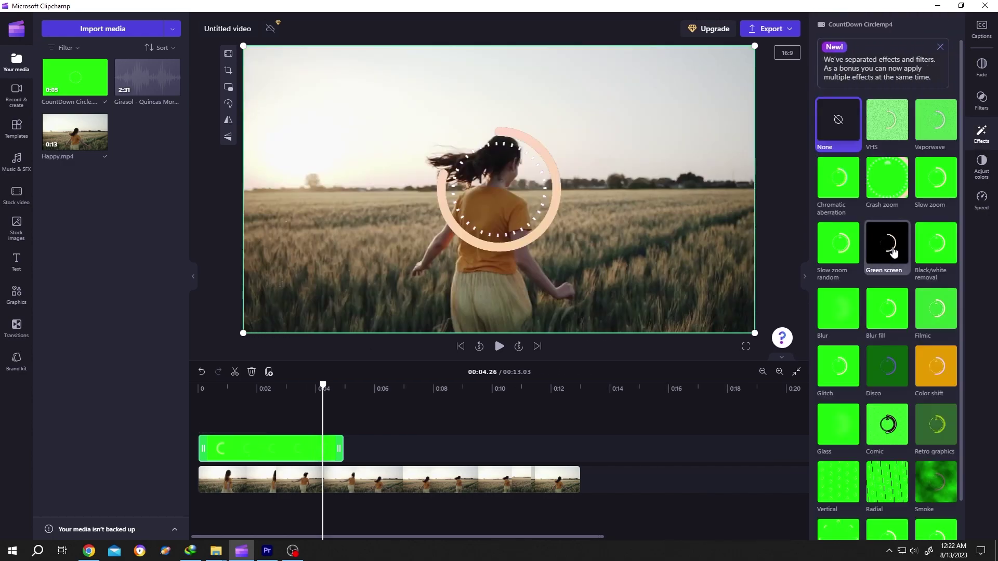
{"action": "left_click", "coordinate": [892, 249]}
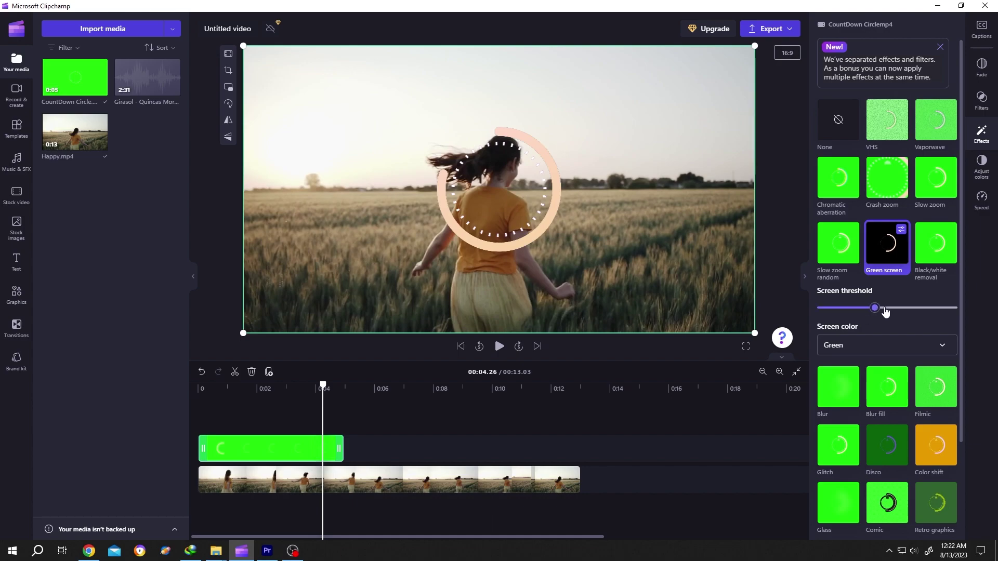
Shrink the circle into the lower-left corner and add a second countdown clip after it
{"action": "left_click_drag", "start_coordinate": [549, 173], "coordinate": [410, 247]}
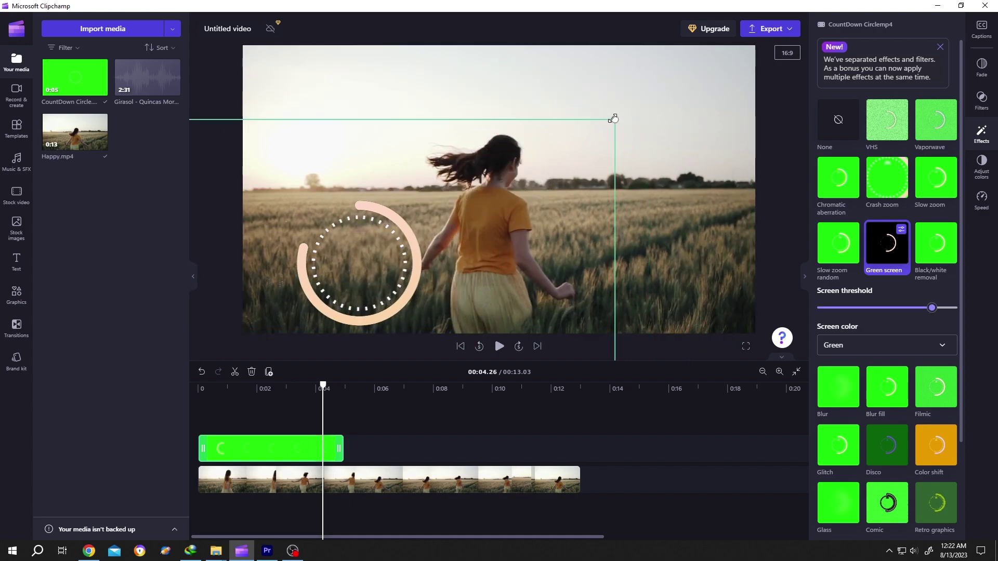
{"action": "left_click_drag", "start_coordinate": [614, 119], "coordinate": [519, 160]}
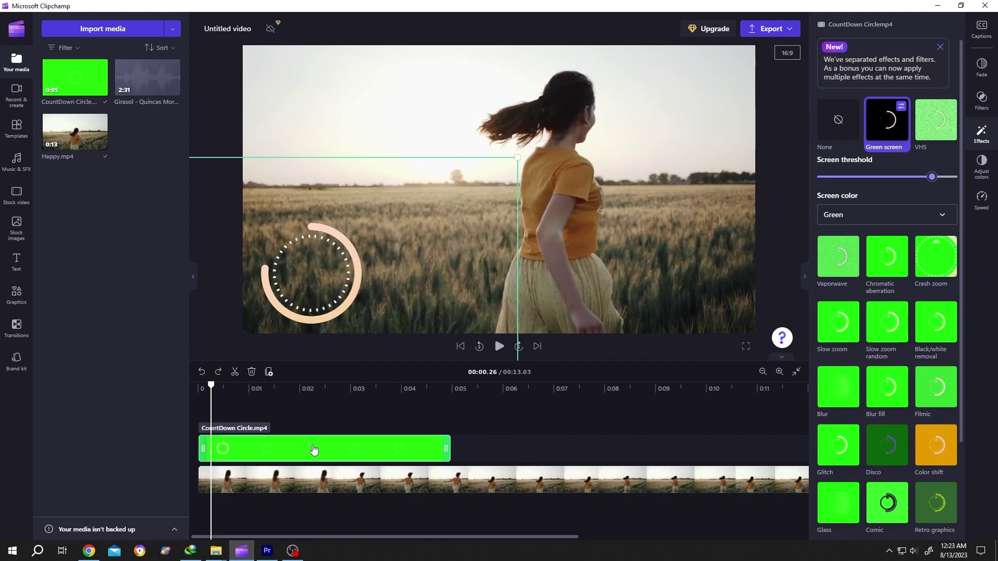
{"action": "left_click_drag", "start_coordinate": [315, 451], "coordinate": [581, 464]}
{"action": "scroll", "coordinate": [244, 431], "scroll_direction": "up", "scroll_amount": 4}
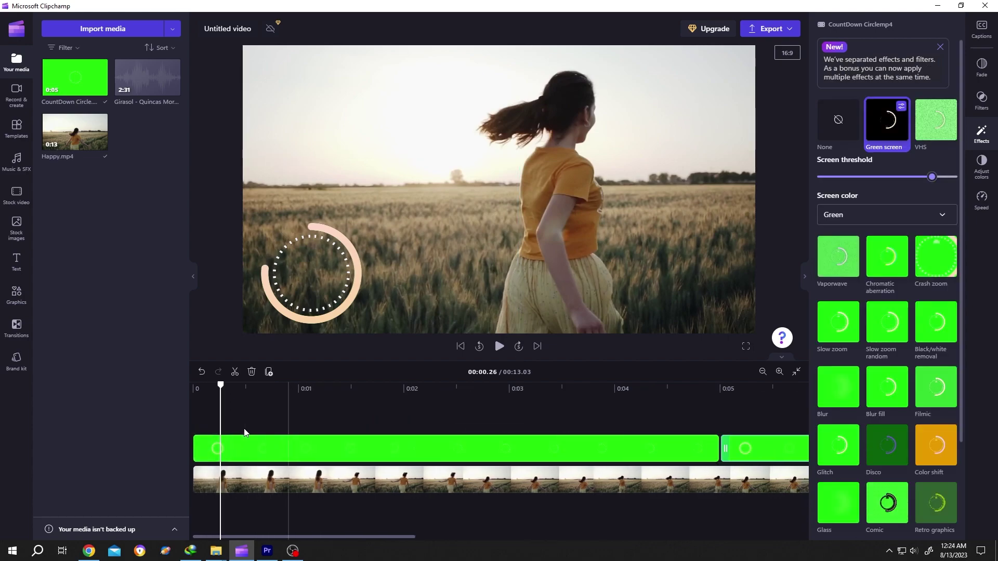
Add a Plain text title, trim it to about one second, and move it over the circle
{"action": "left_click", "coordinate": [16, 263]}
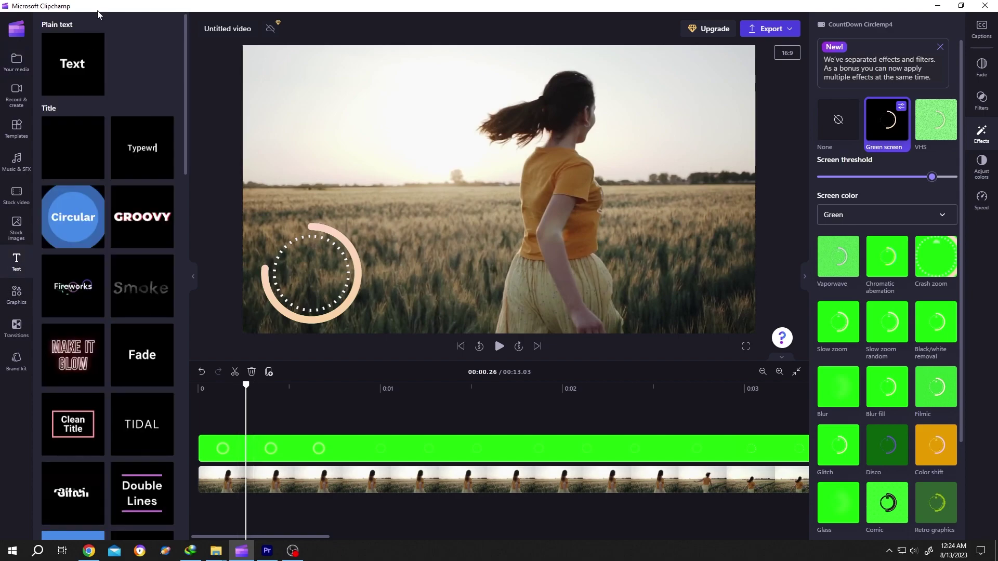
{"action": "left_click_drag", "start_coordinate": [70, 51], "coordinate": [216, 410]}
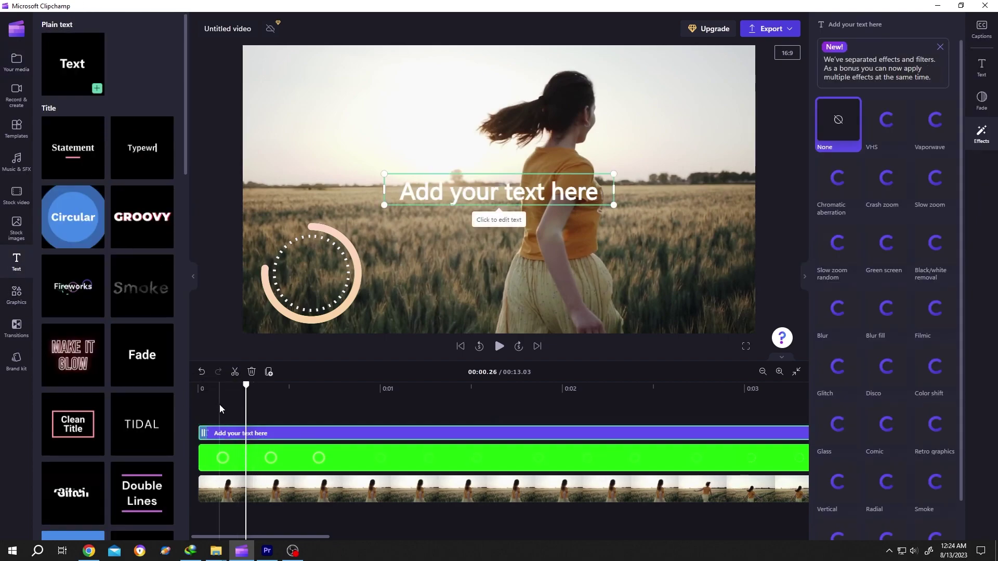
{"action": "left_click", "coordinate": [763, 372]}
{"action": "left_click_drag", "start_coordinate": [808, 433], "coordinate": [631, 433]}
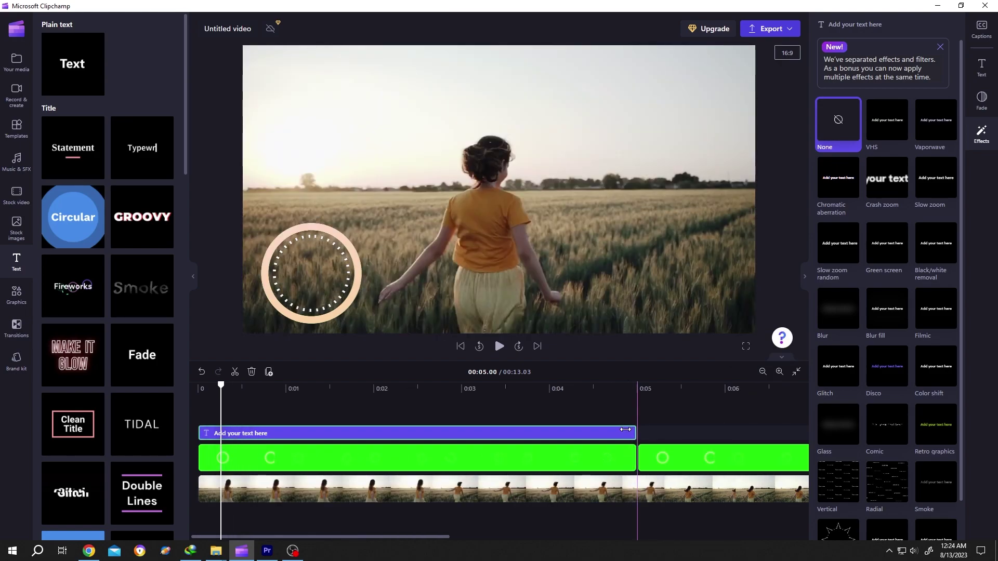
{"action": "left_click_drag", "start_coordinate": [628, 431], "coordinate": [282, 431]}
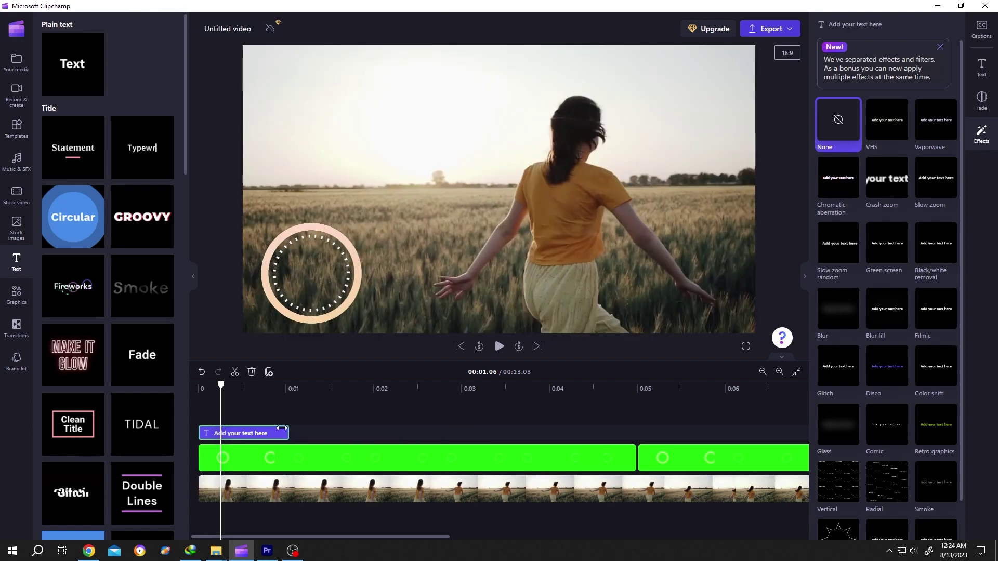
{"action": "left_click", "coordinate": [241, 433]}
{"action": "left_click_drag", "start_coordinate": [526, 190], "coordinate": [351, 272]}
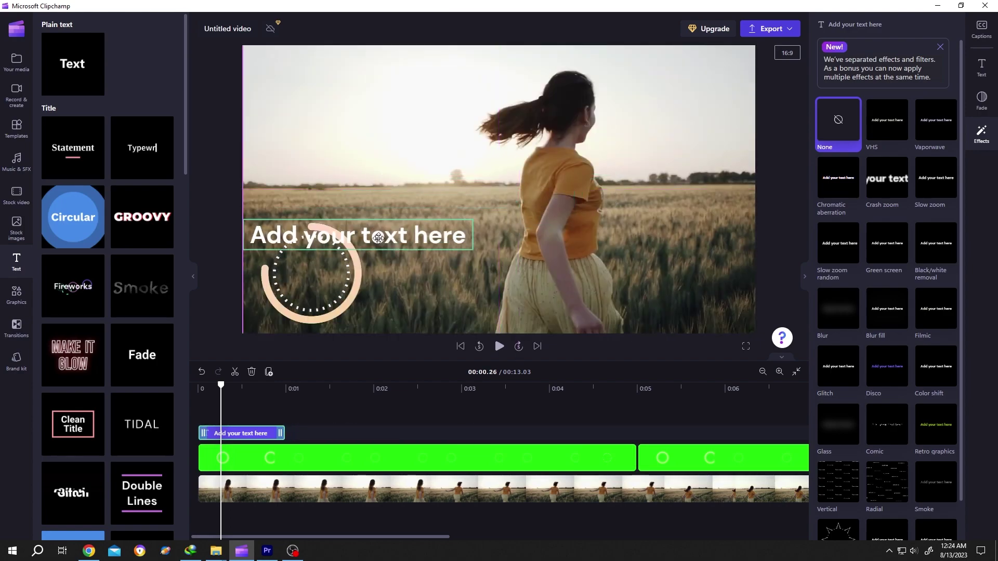
Make the title read '10' in Alfa Slab One at size 46, centred in the circle
{"action": "left_click", "coordinate": [981, 67]}
{"action": "left_click", "coordinate": [916, 140]}
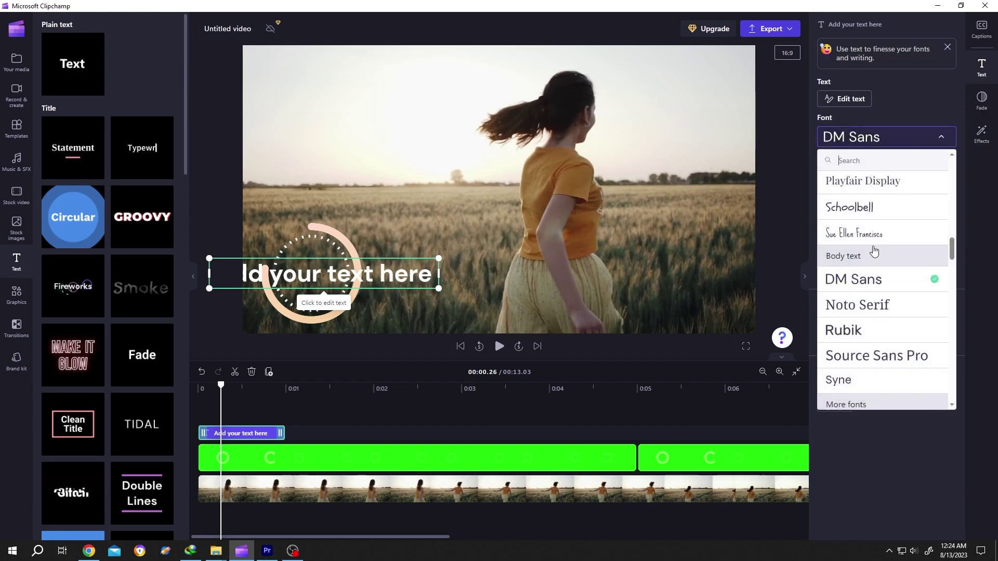
{"action": "scroll", "coordinate": [874, 257], "scroll_direction": "down", "scroll_amount": 3}
{"action": "left_click", "coordinate": [866, 350]}
{"action": "left_click", "coordinate": [851, 98]}
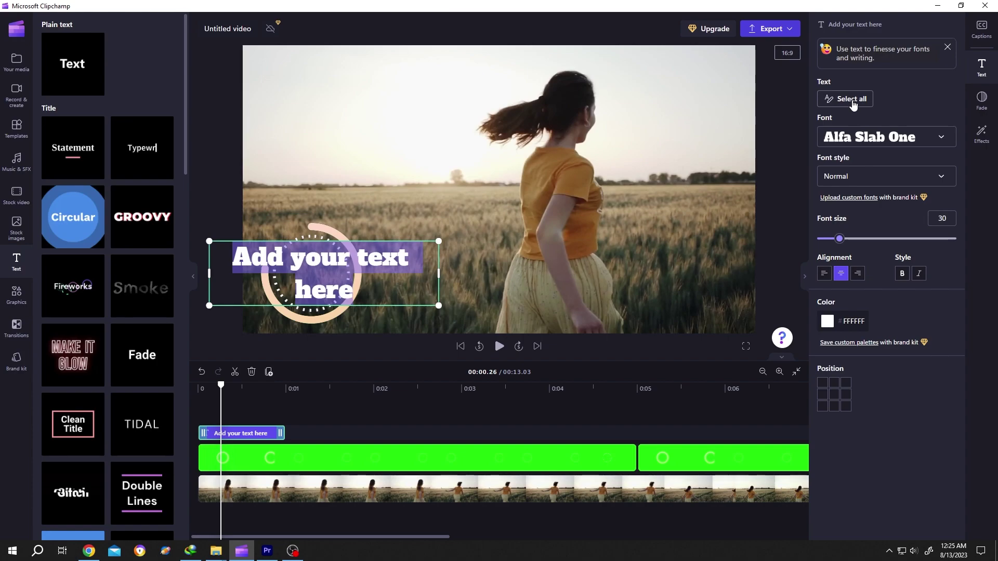
{"action": "type", "text": "10"}
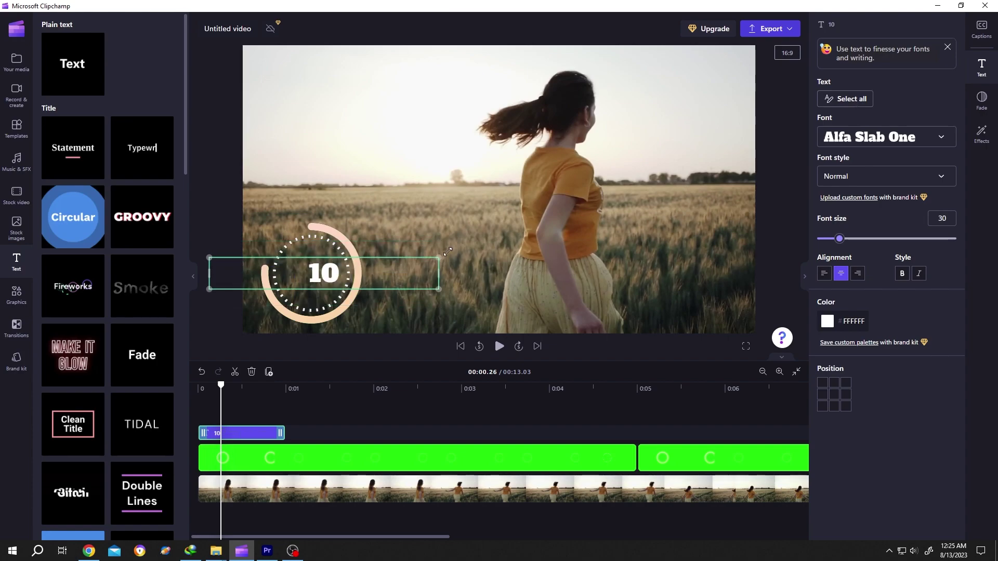
{"action": "left_click_drag", "start_coordinate": [448, 251], "coordinate": [475, 245]}
{"action": "left_click_drag", "start_coordinate": [343, 281], "coordinate": [322, 295]}
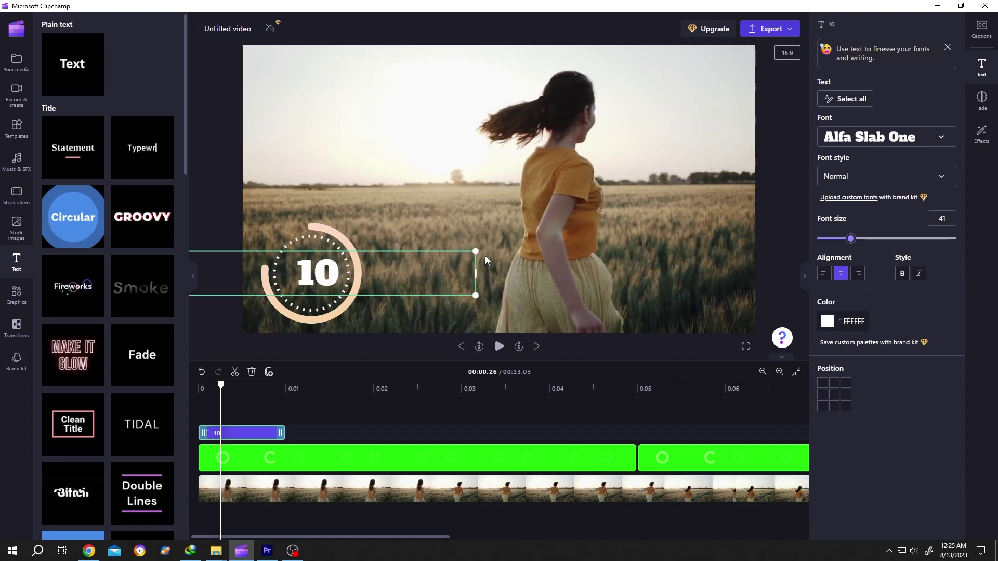
{"action": "left_click_drag", "start_coordinate": [476, 252], "coordinate": [489, 248]}
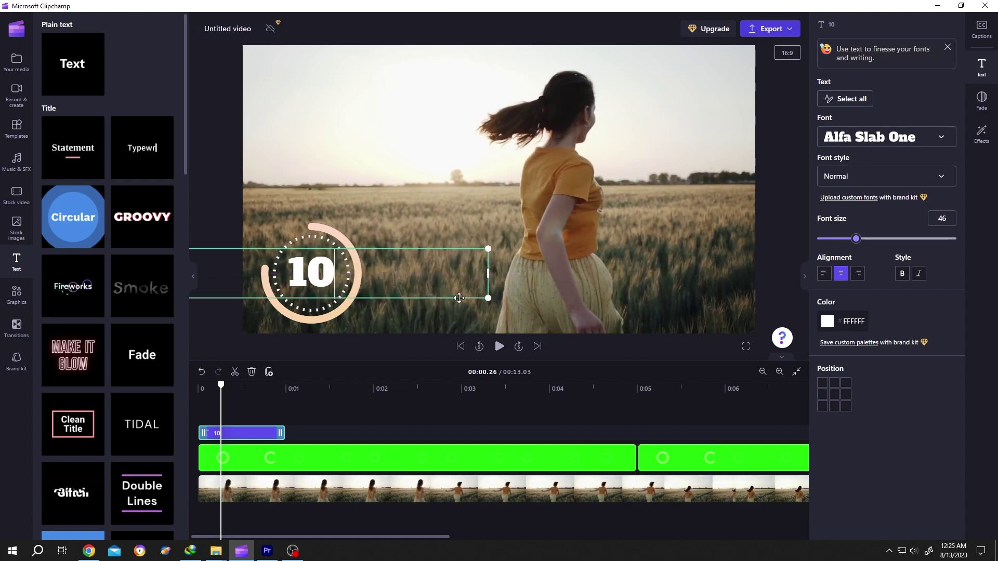
Give the '10' title a 0.6s fade-in and scrub the preview slightly forward
{"action": "left_click", "coordinate": [984, 99]}
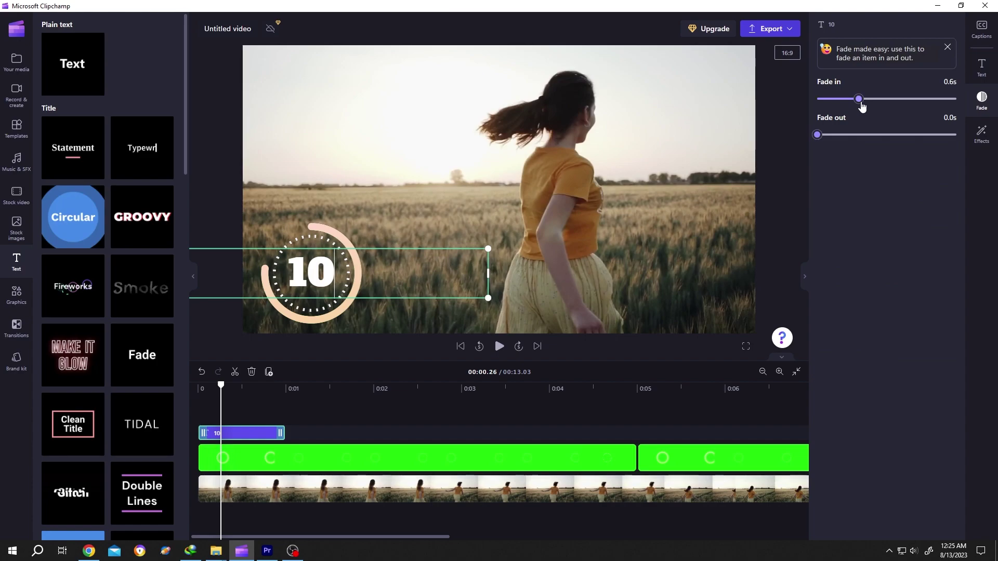
{"action": "left_click", "coordinate": [249, 406]}
Duplicate the '10' title and line the copies up end to end on one track
{"action": "left_click", "coordinate": [241, 434]}
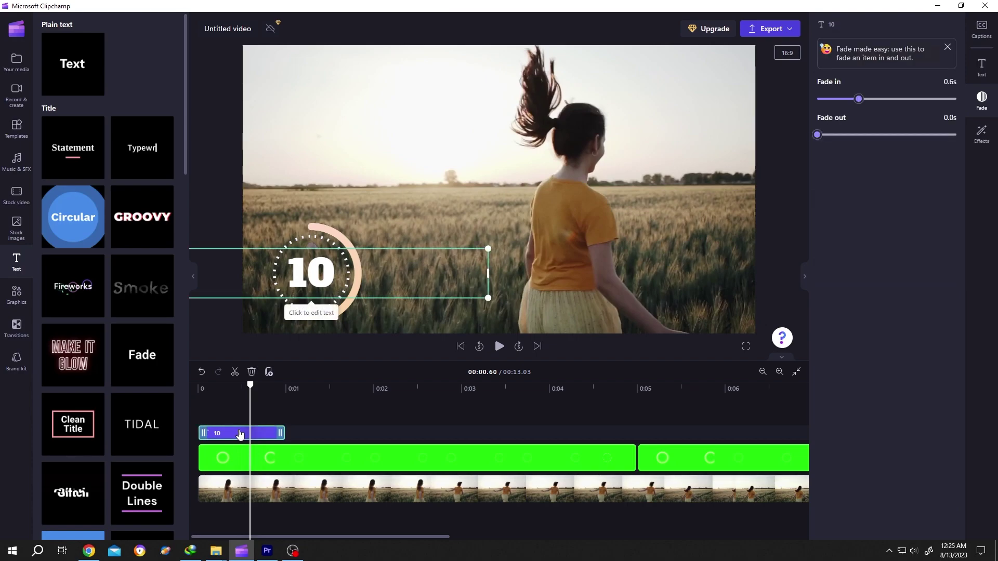
{"action": "key", "text": "ctrl+v"}
{"action": "key", "text": "ctrl+v"}
{"action": "key", "text": "ctrl+v"}
{"action": "key", "text": "ctrl+v"}
{"action": "key", "text": "ctrl+v"}
{"action": "key", "text": "ctrl+v"}
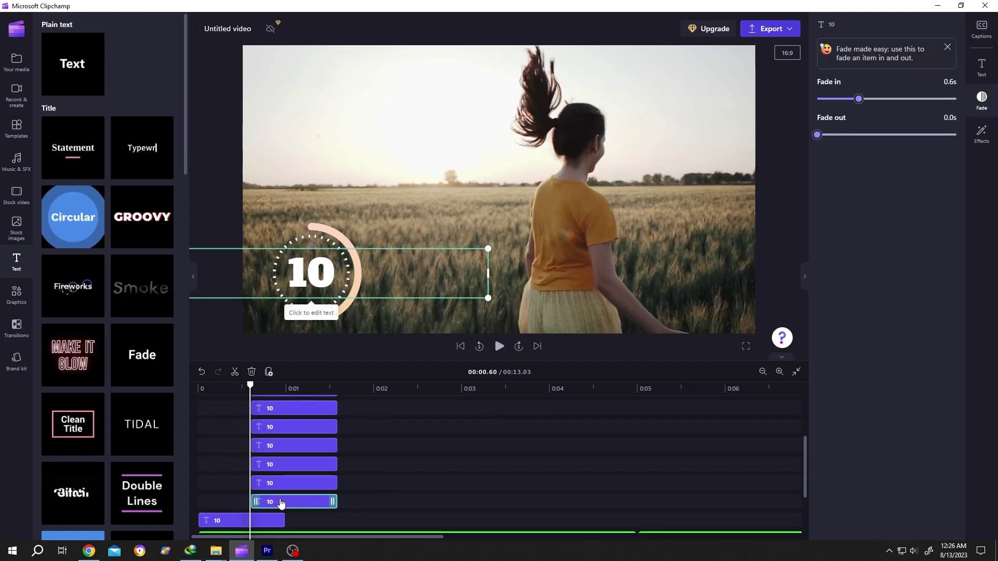
{"action": "left_click_drag", "start_coordinate": [282, 502], "coordinate": [328, 519]}
{"action": "left_click_drag", "start_coordinate": [293, 484], "coordinate": [414, 485]}
{"action": "left_click_drag", "start_coordinate": [294, 465], "coordinate": [516, 489]}
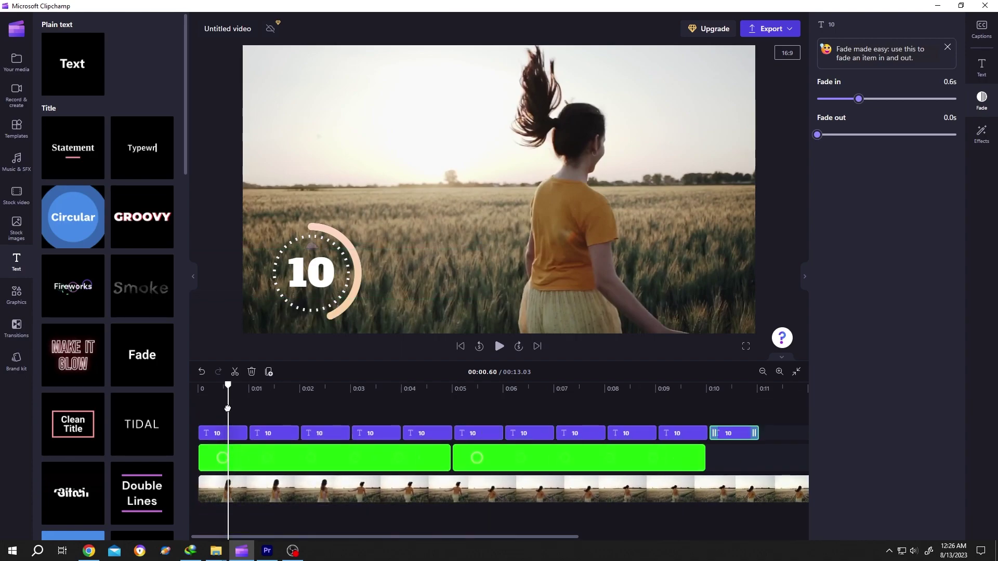
{"action": "left_click_drag", "start_coordinate": [227, 388], "coordinate": [277, 387]}
Change the second title clip's number to 09
{"action": "left_click", "coordinate": [263, 435]}
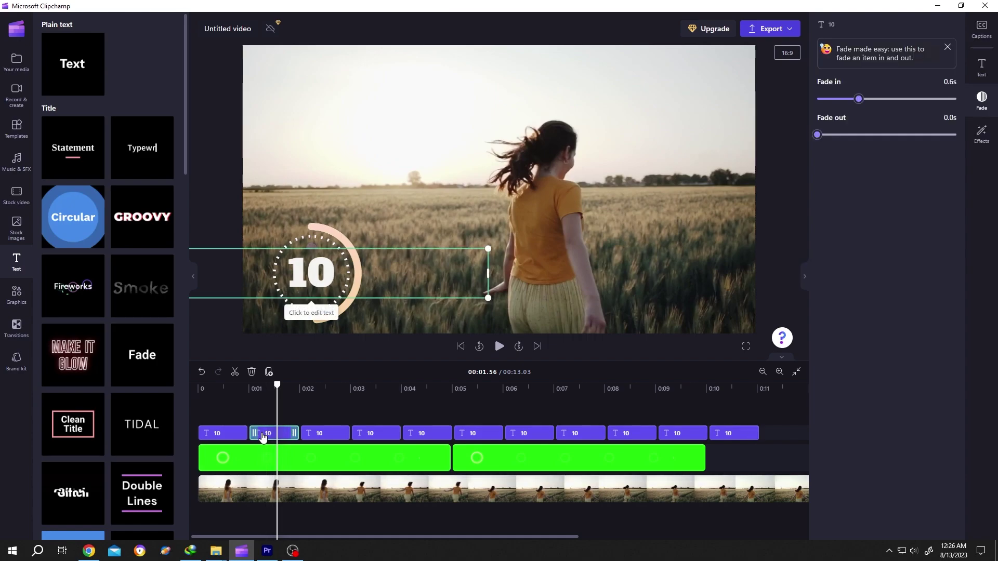
{"action": "left_click", "coordinate": [983, 67]}
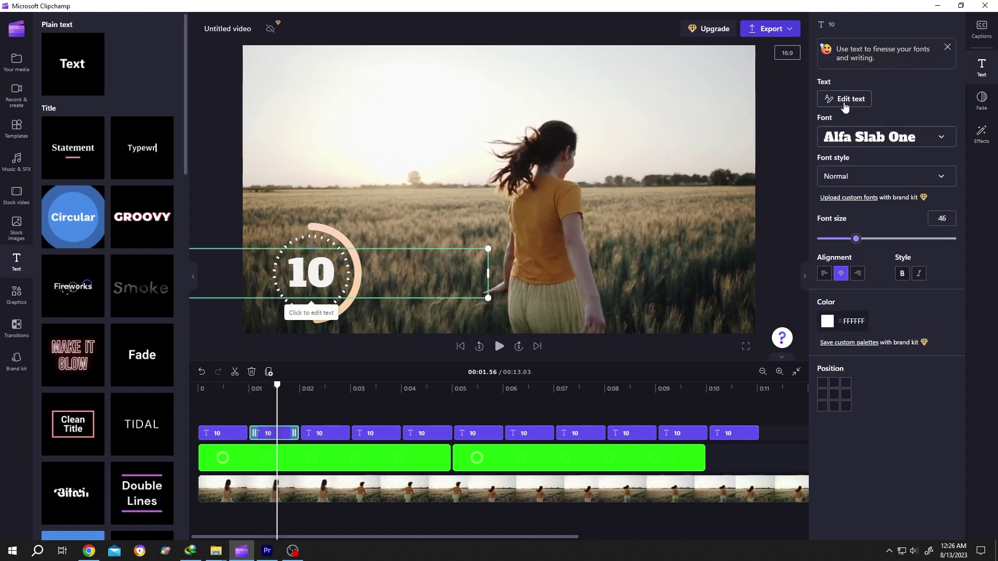
{"action": "left_click", "coordinate": [845, 99]}
{"action": "type", "text": "09"}
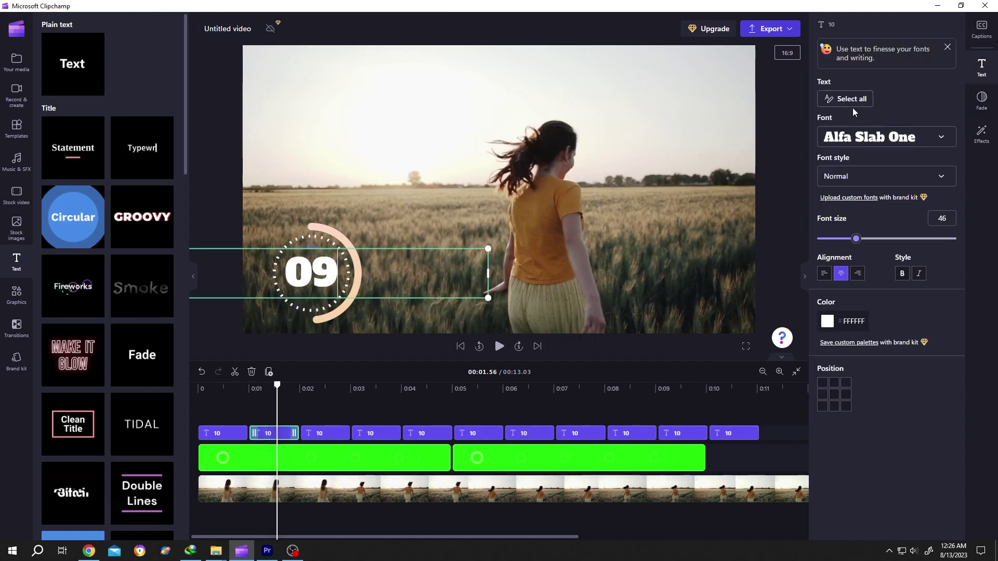
Select the third title clip and begin editing its number
{"action": "left_click", "coordinate": [329, 389]}
{"action": "left_click", "coordinate": [322, 433]}
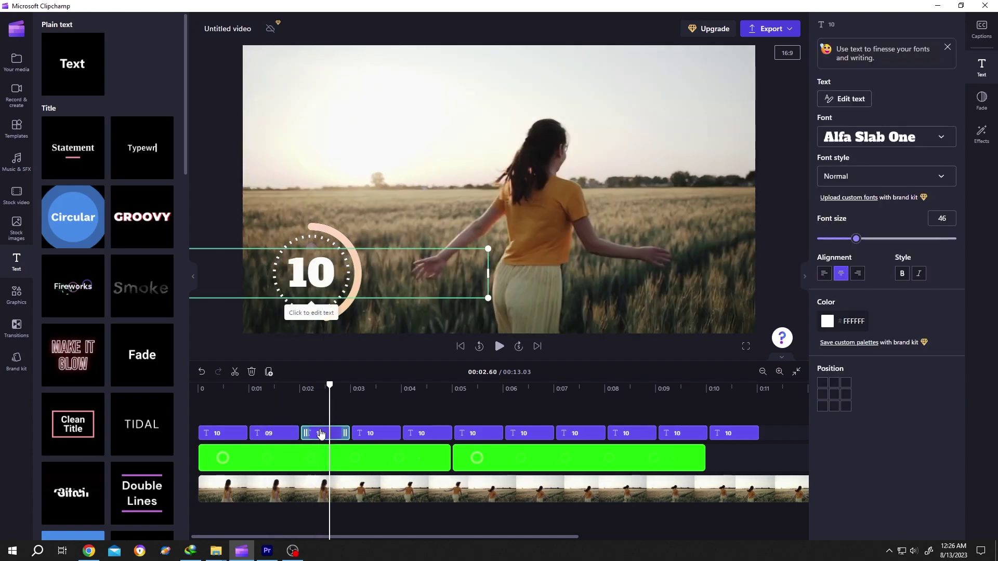
{"action": "left_click", "coordinate": [846, 99]}
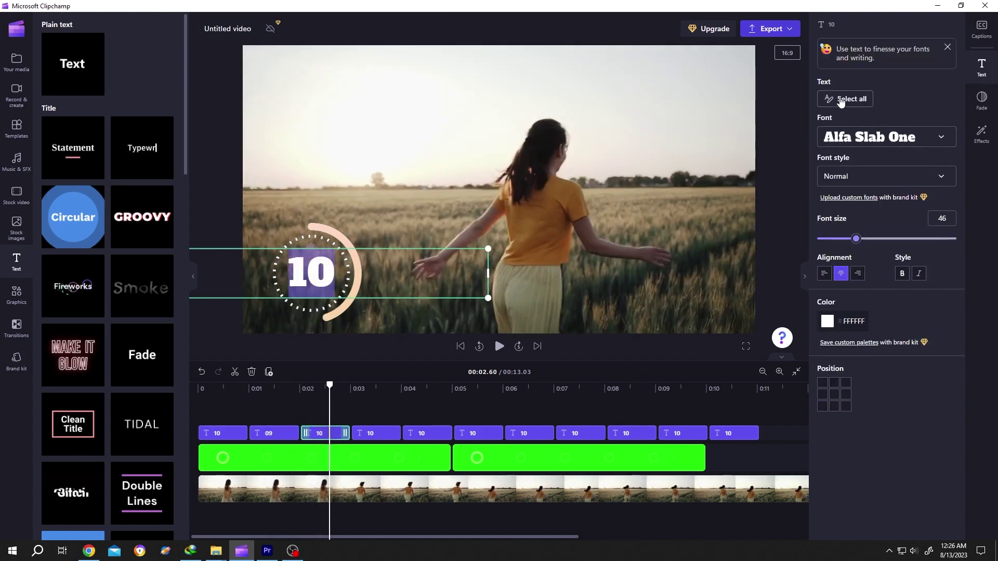